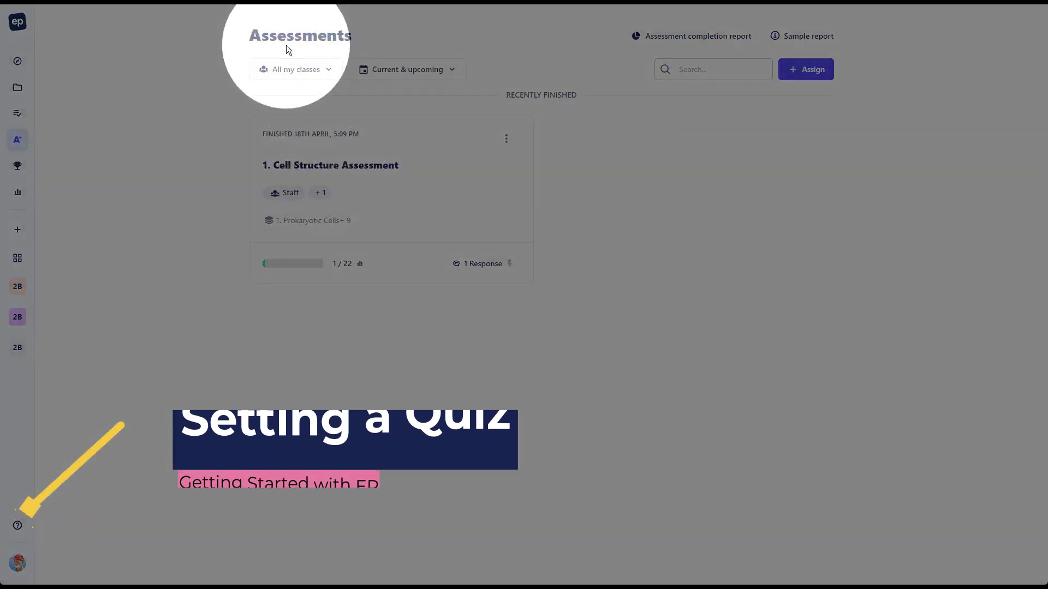
# - Start a new assessment and choose Quiz as the assessment type
pyautogui.moveTo(22, 140)
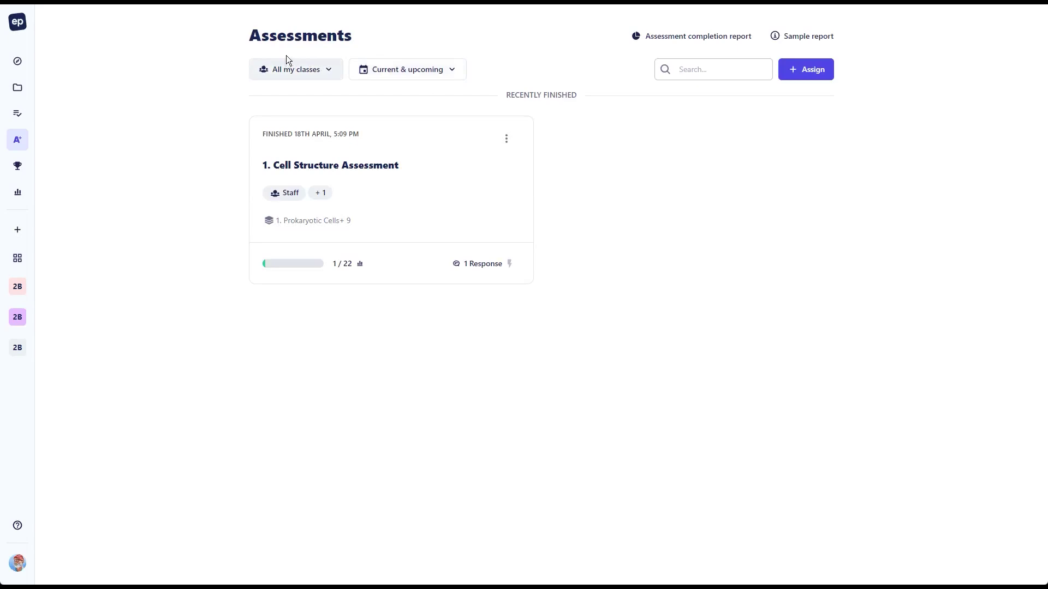
pyautogui.click(799, 76)
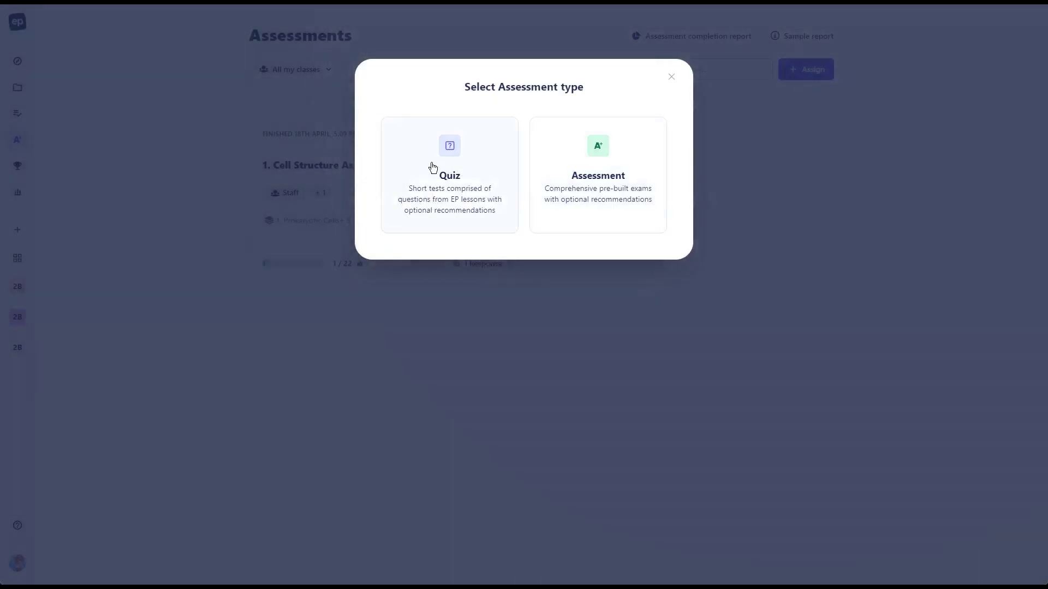
pyautogui.click(598, 154)
pyautogui.click(446, 172)
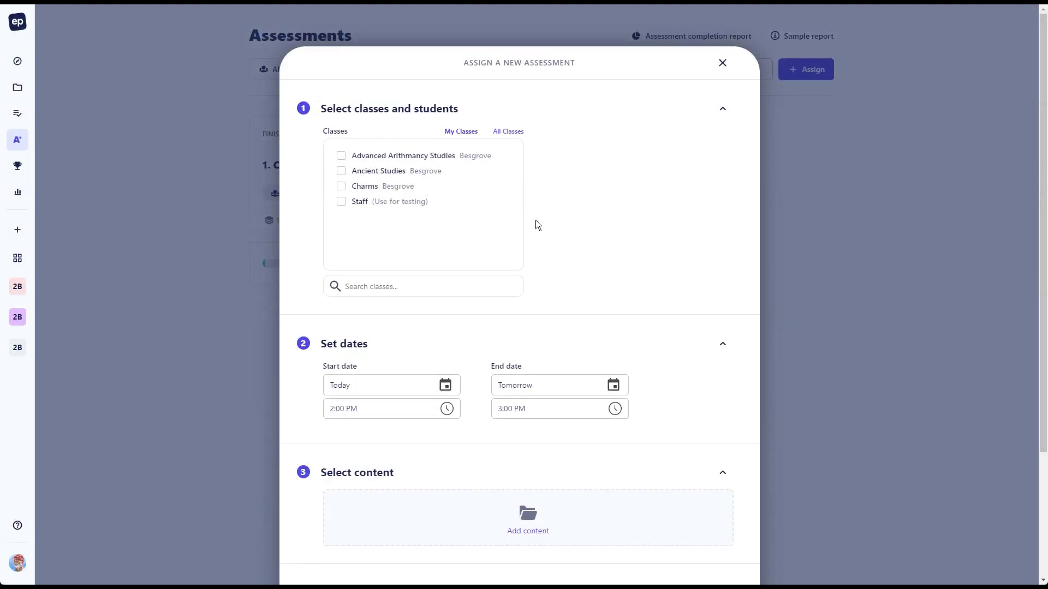
# - Tick the Advanced Arithmancy Studies, Ancient Studies and Charms classes for the quiz
pyautogui.click(341, 155)
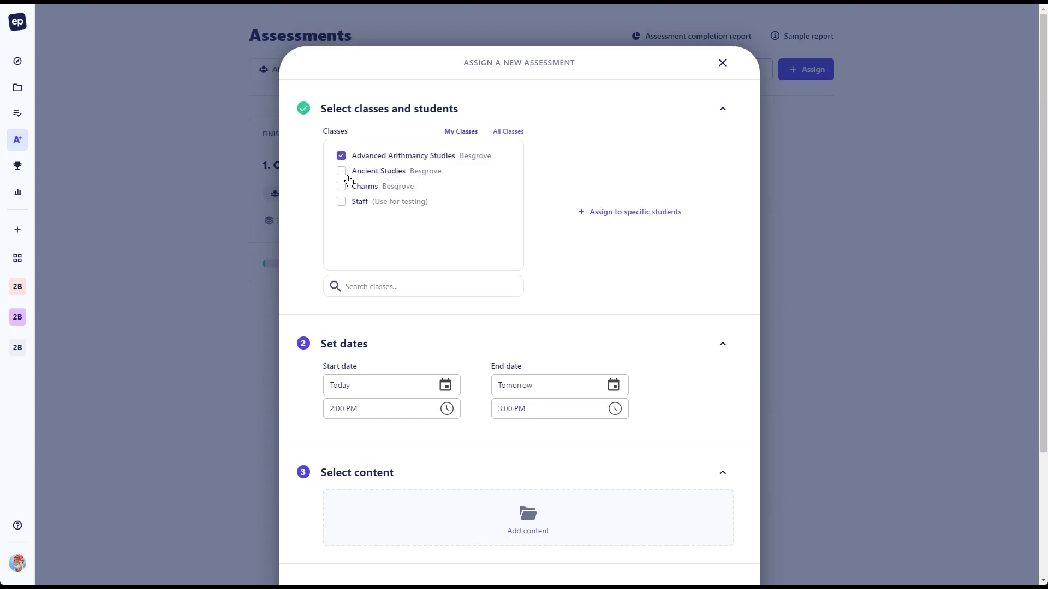
pyautogui.click(341, 170)
pyautogui.click(341, 186)
pyautogui.scroll(-3, 490, 211)
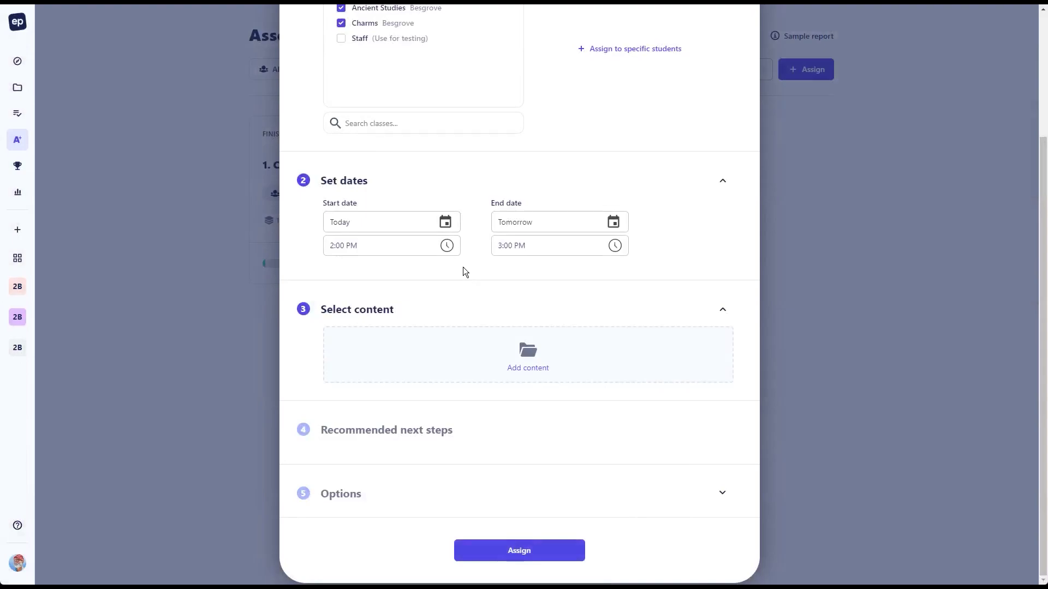
# - Browse content to Science > NSW Stage 4 > Earth and Space > Earth, Moon and Sun > Universe
pyautogui.click(521, 372)
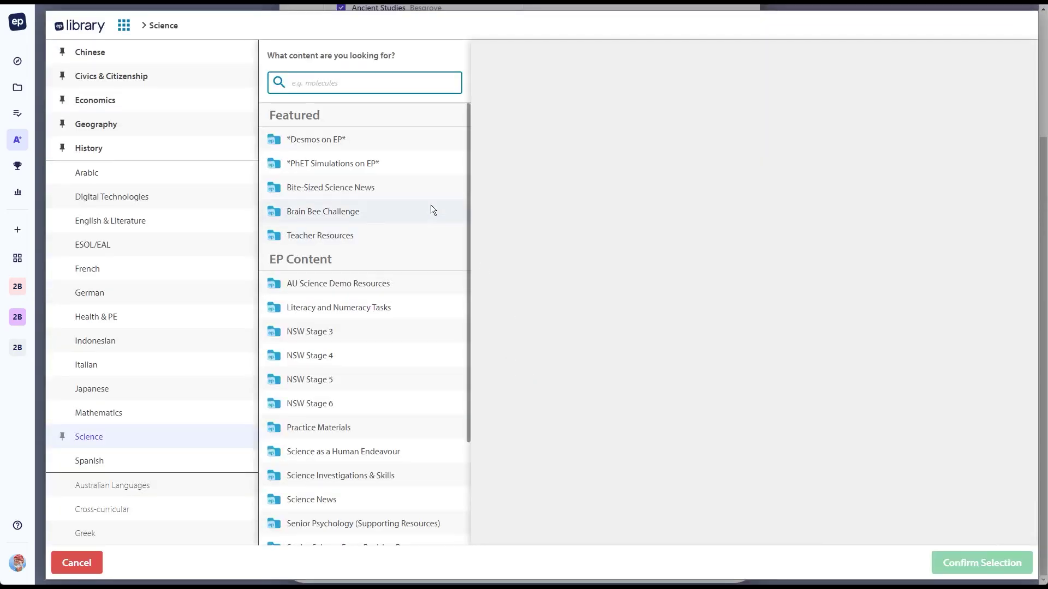
pyautogui.click(342, 355)
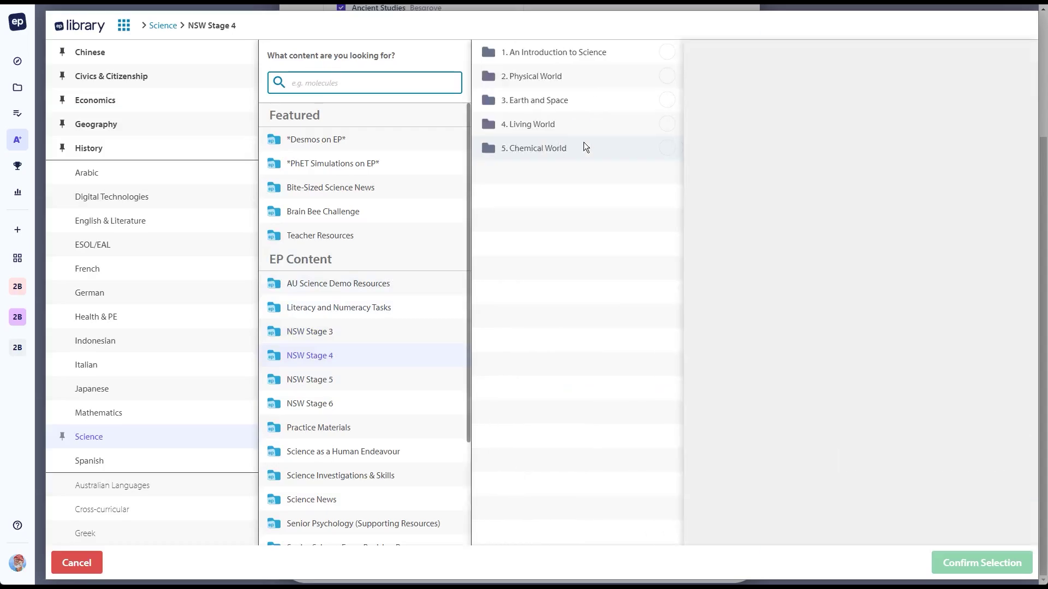
pyautogui.click(540, 101)
pyautogui.click(589, 76)
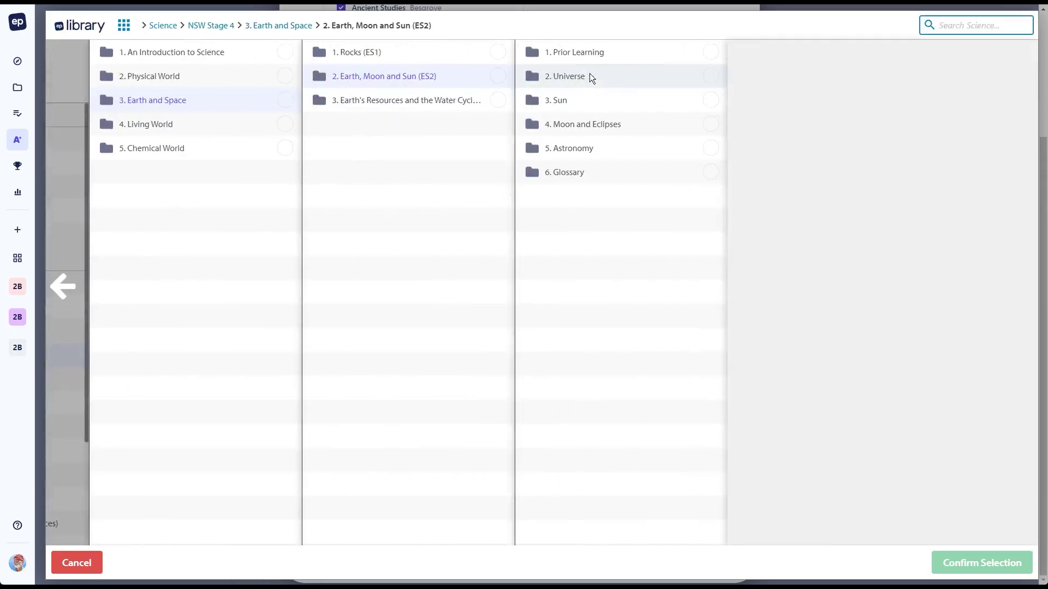
pyautogui.click(572, 78)
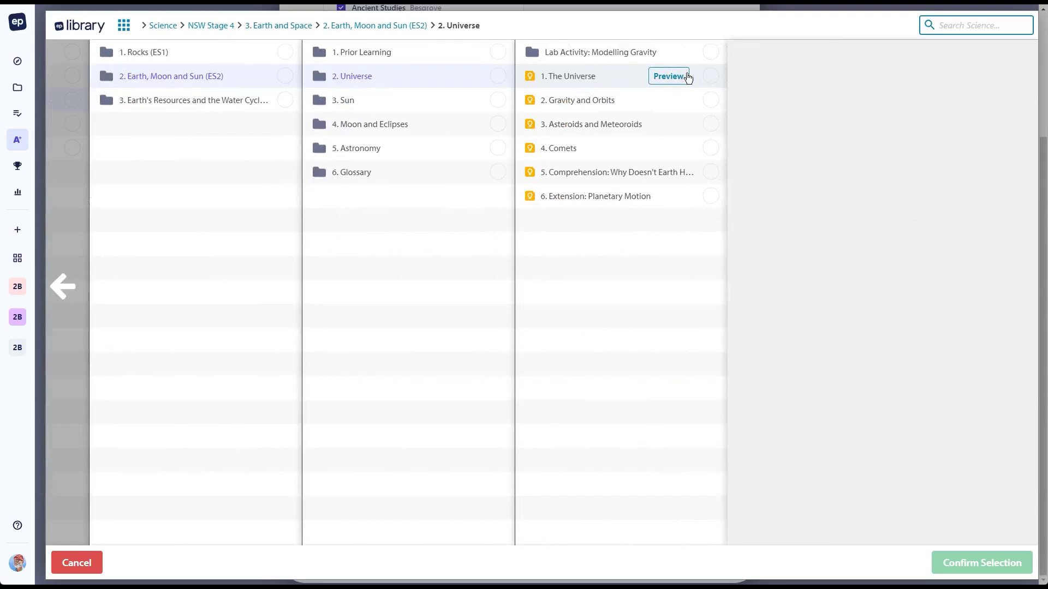
# - Select the five Universe lessons, The Universe through Why Doesn't Earth Have Rings?, and confirm
pyautogui.click(709, 76)
pyautogui.click(710, 100)
pyautogui.click(710, 124)
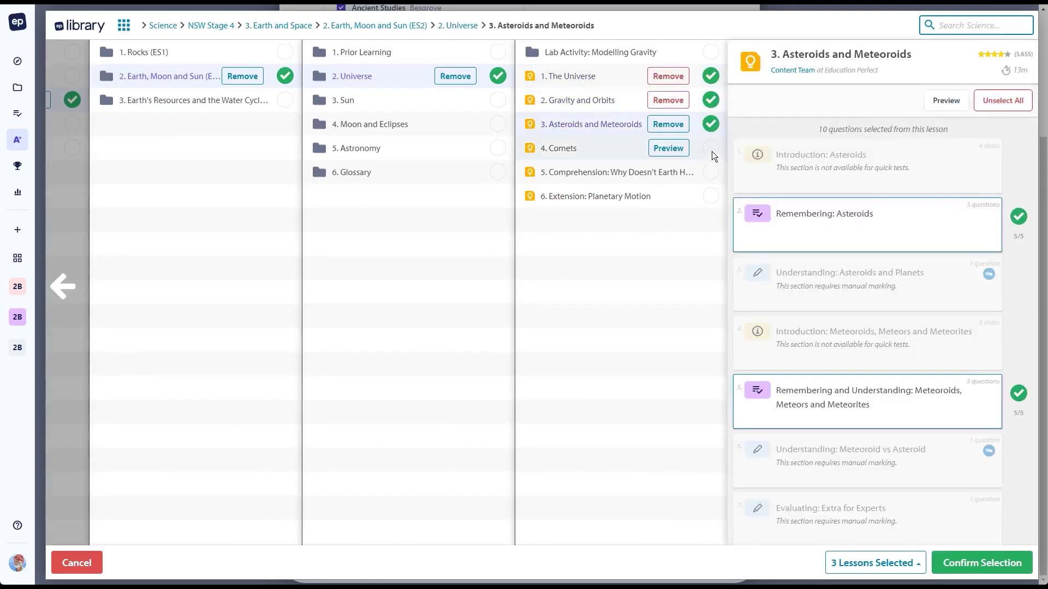
pyautogui.click(711, 148)
pyautogui.click(711, 172)
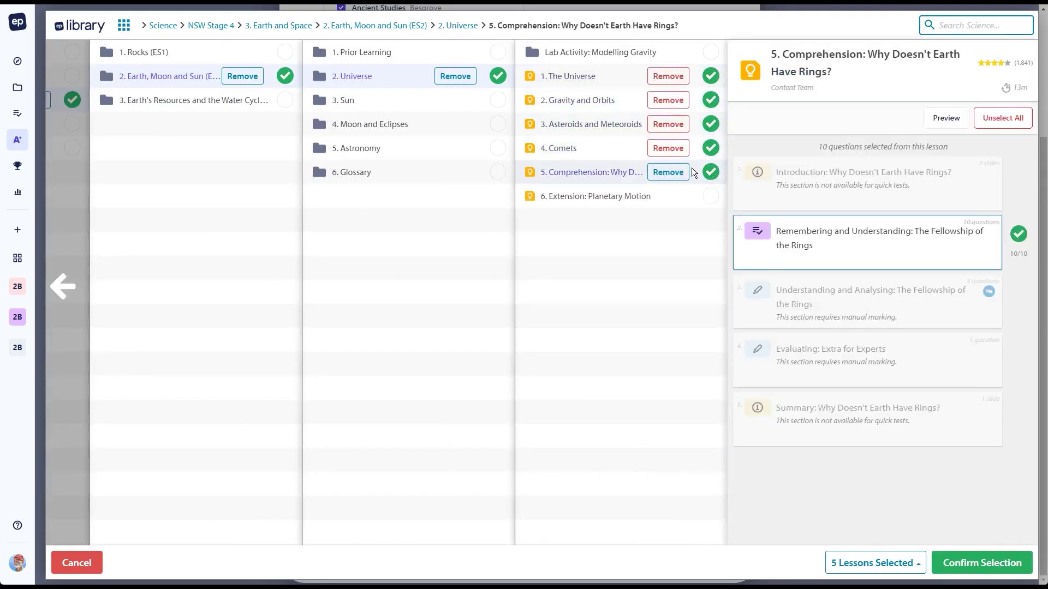
pyautogui.moveTo(856, 238)
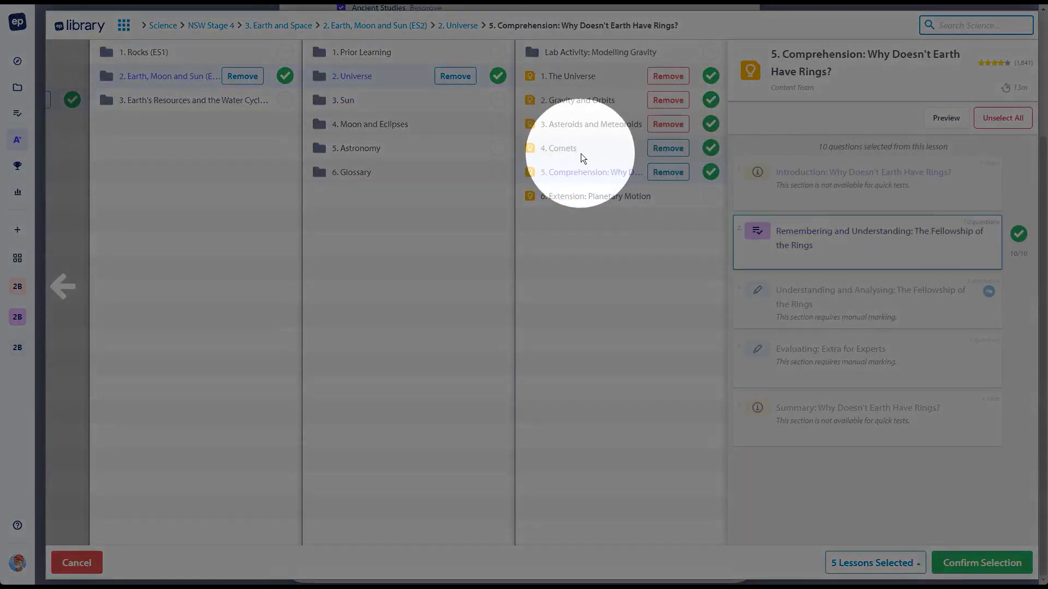
pyautogui.click(580, 152)
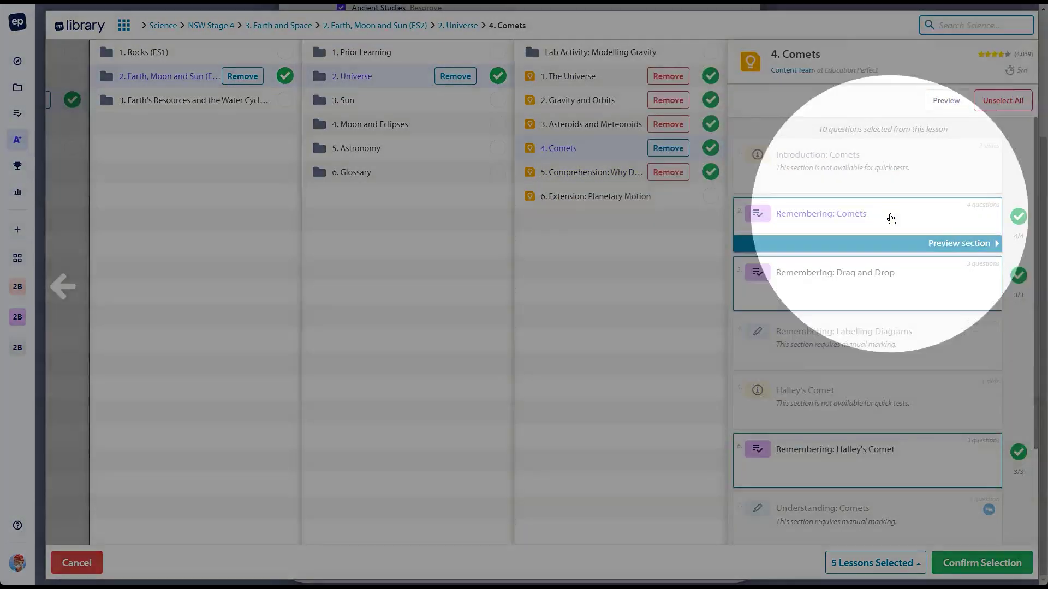
pyautogui.moveTo(878, 276)
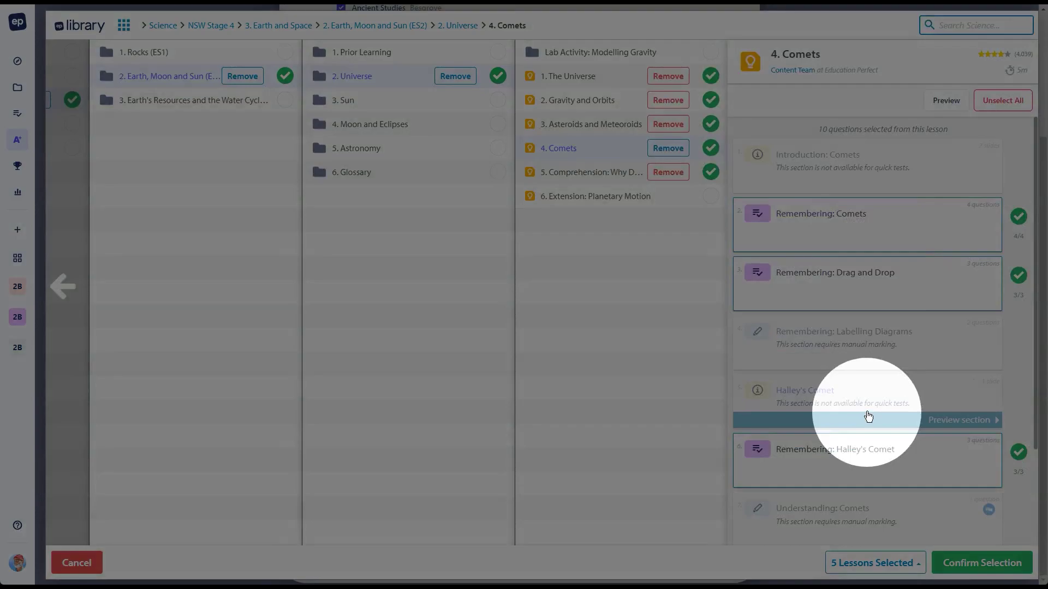
pyautogui.click(968, 565)
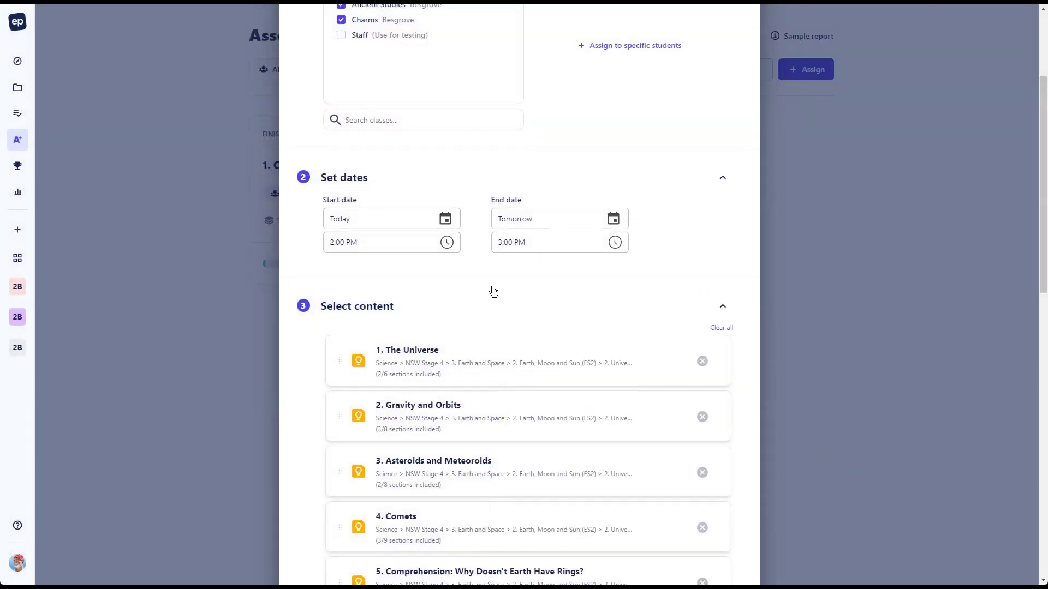
pyautogui.scroll(-5, 493, 291)
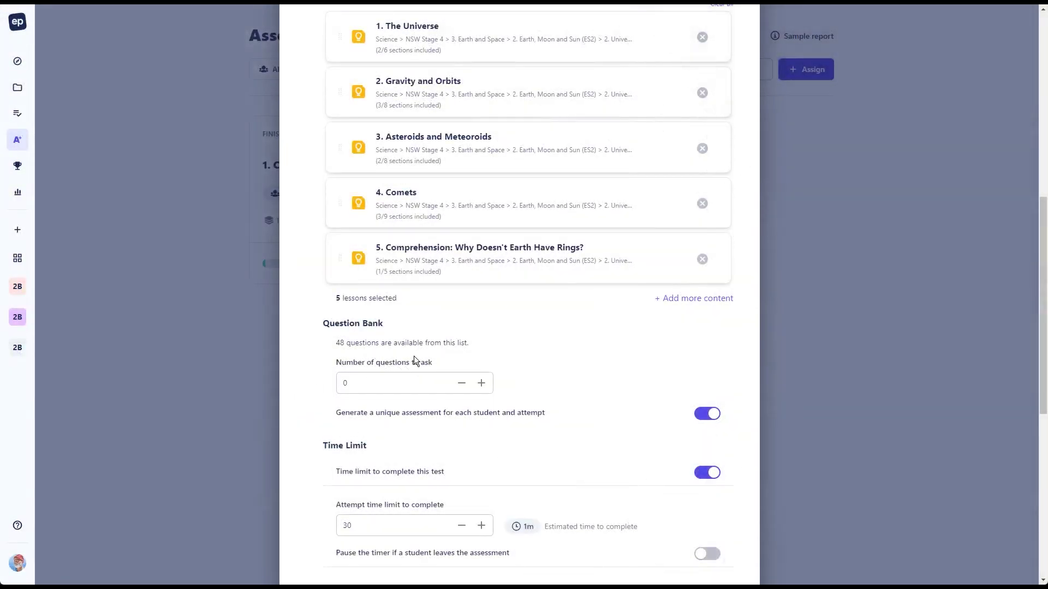
pyautogui.scroll(1, 413, 354)
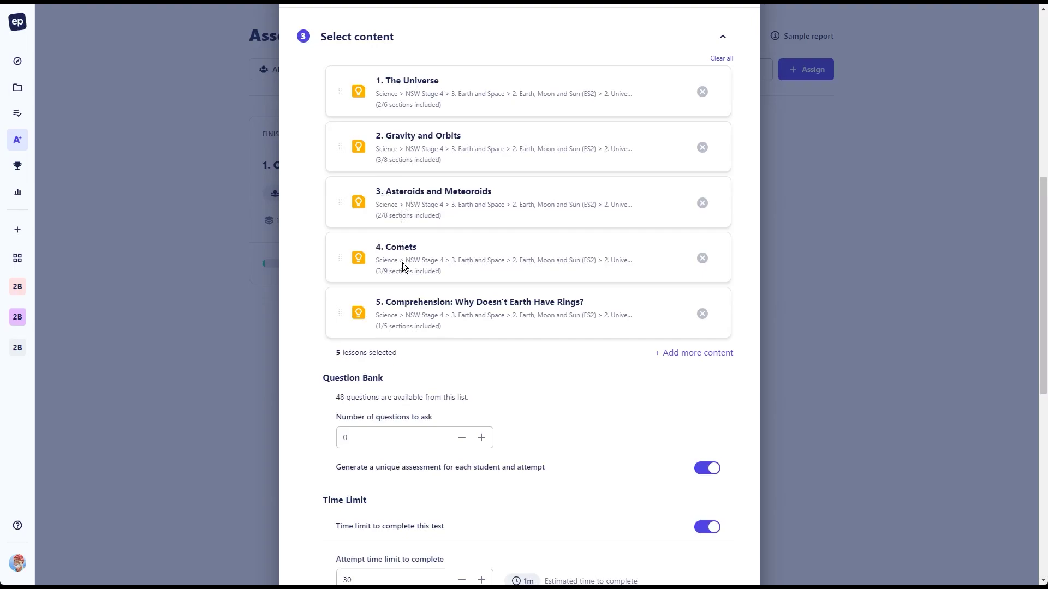
# - Set the number of questions to 30
pyautogui.click(352, 437)
pyautogui.write('30')
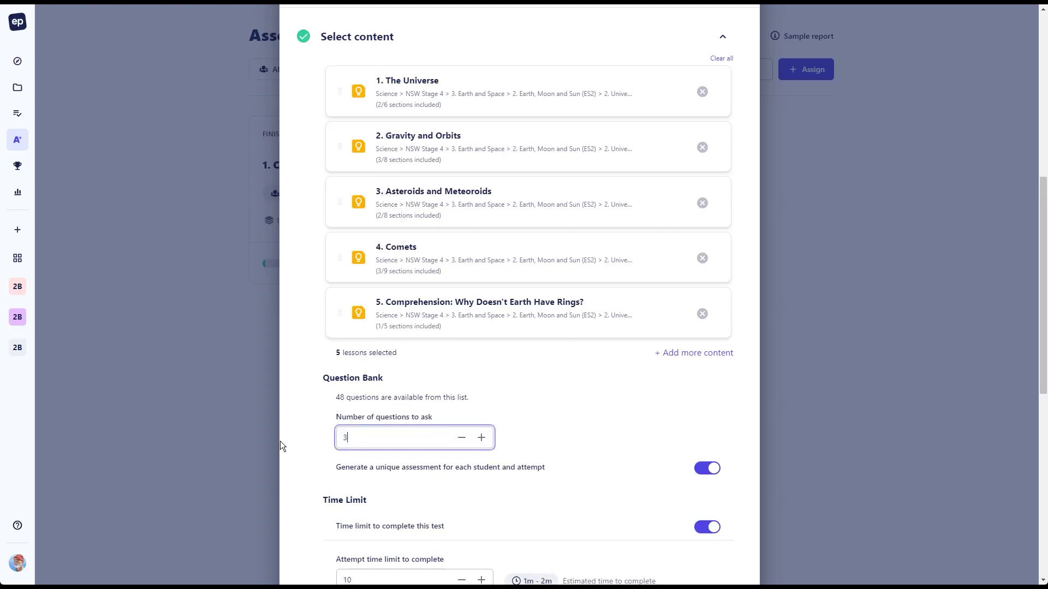
pyautogui.click(309, 424)
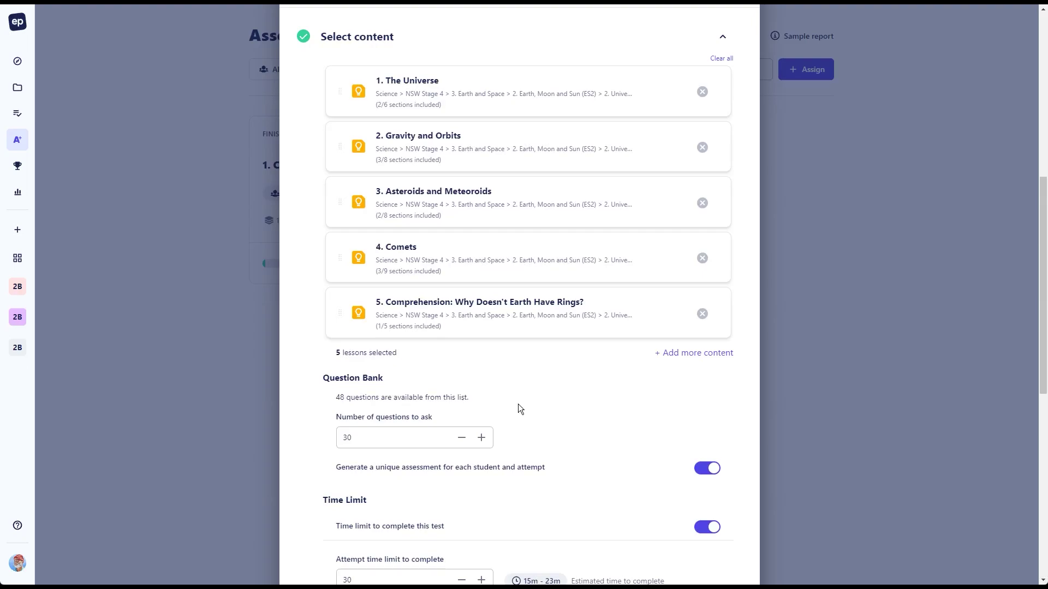
# - Toggle 'Generate a unique assessment' off and back on, leaving it enabled
pyautogui.scroll(7, 519, 403)
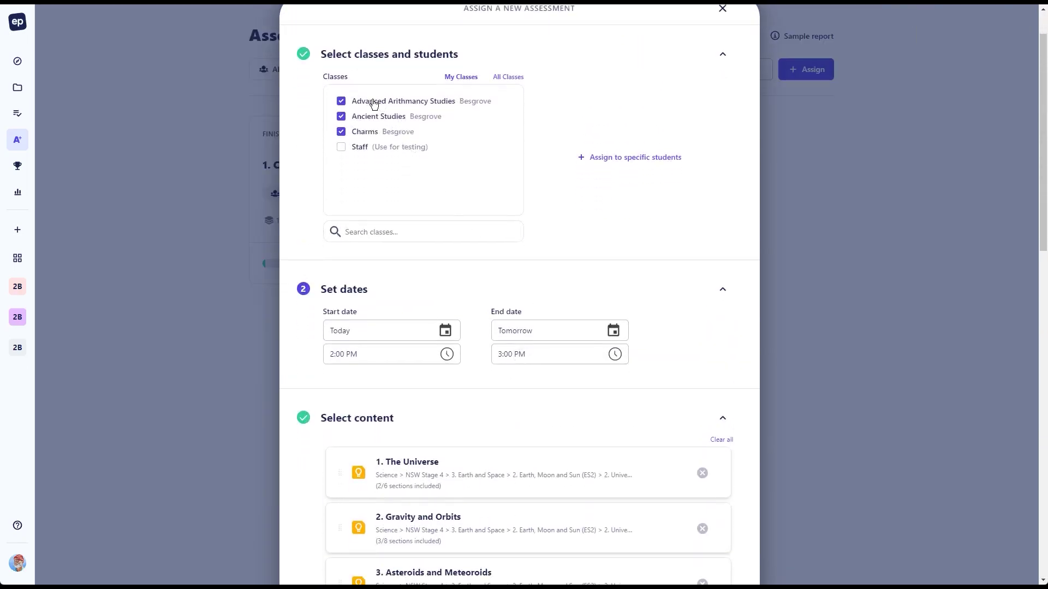
pyautogui.scroll(-6, 446, 469)
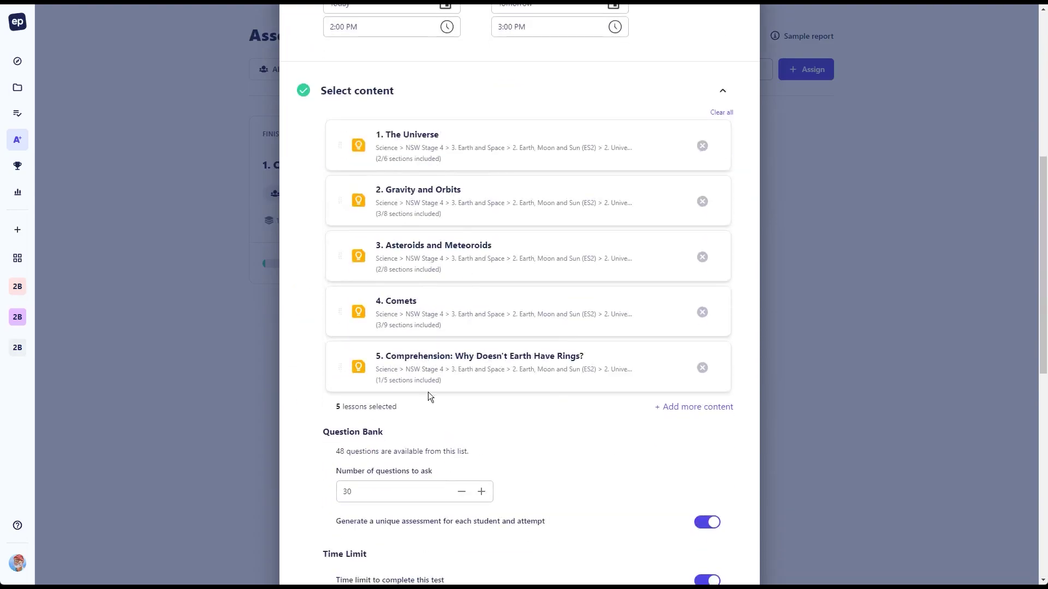
pyautogui.scroll(-1, 524, 434)
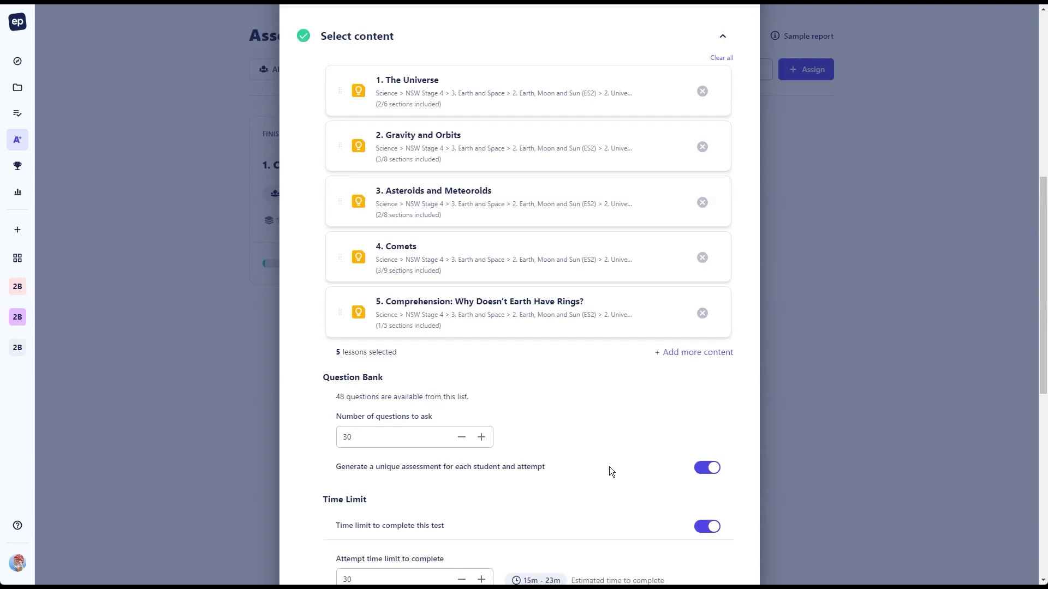
pyautogui.click(708, 470)
pyautogui.click(708, 469)
# - Change the attempt time limit from 30 to 15 minutes and add an empty instructions box
pyautogui.scroll(-3, 585, 409)
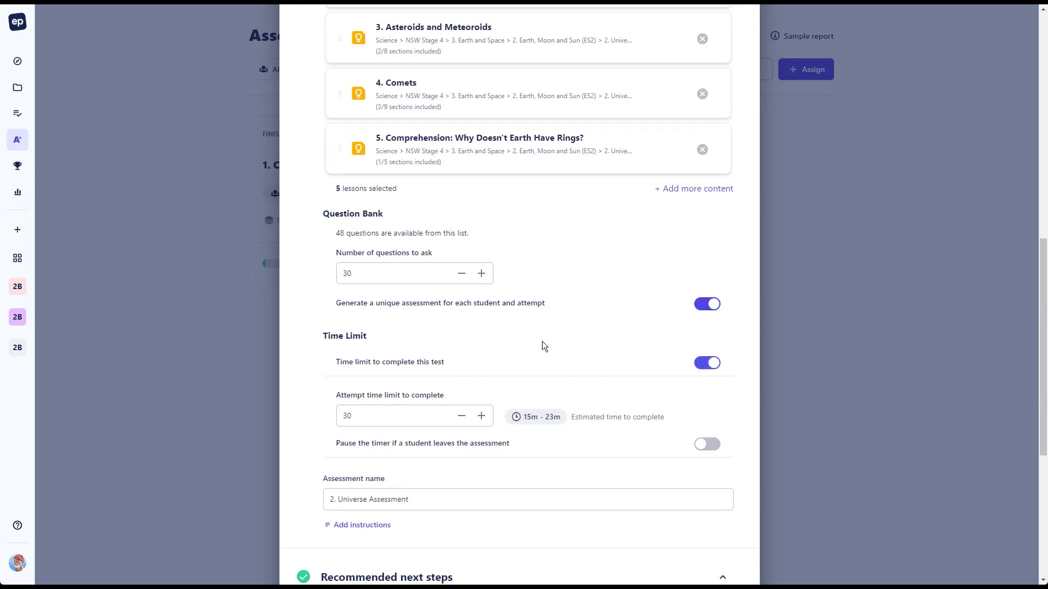
pyautogui.scroll(-4, 604, 361)
pyautogui.click(386, 198)
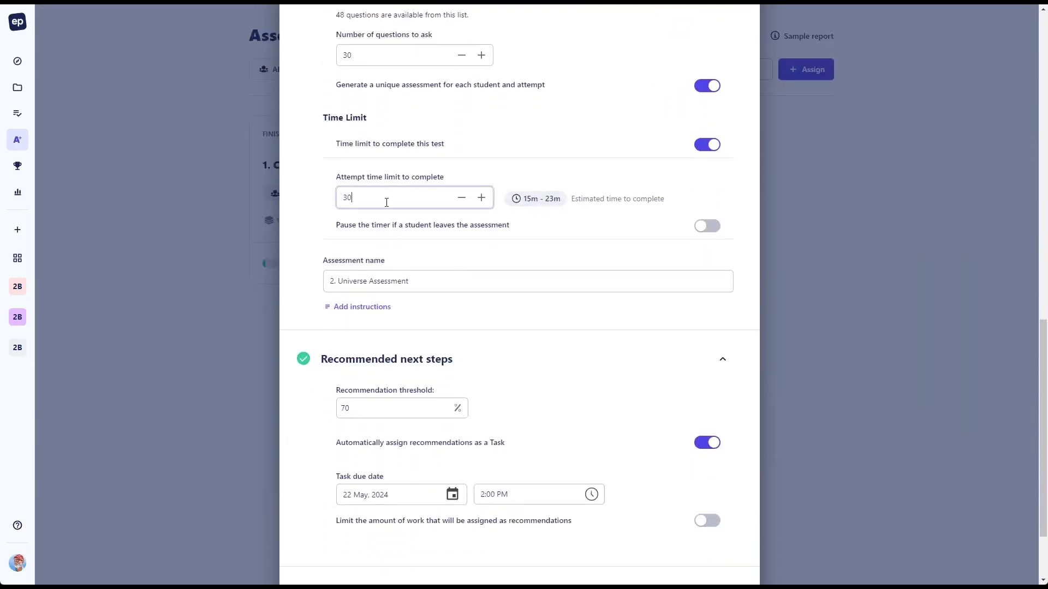
pyautogui.hotkey('ctrl', 'a')
pyautogui.write('15')
pyautogui.click(467, 223)
pyautogui.click(362, 307)
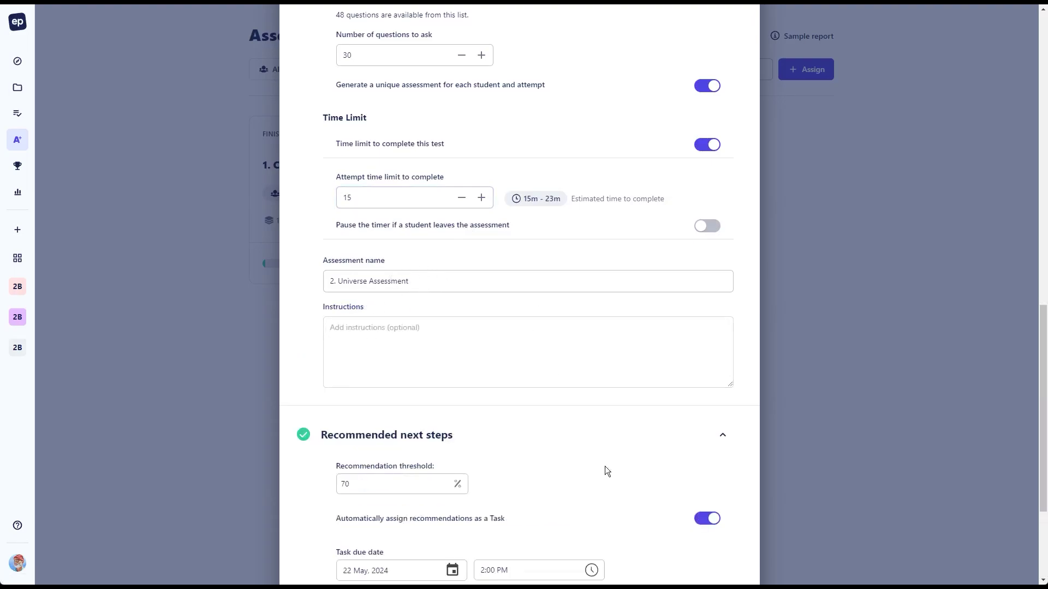
pyautogui.scroll(-3, 605, 466)
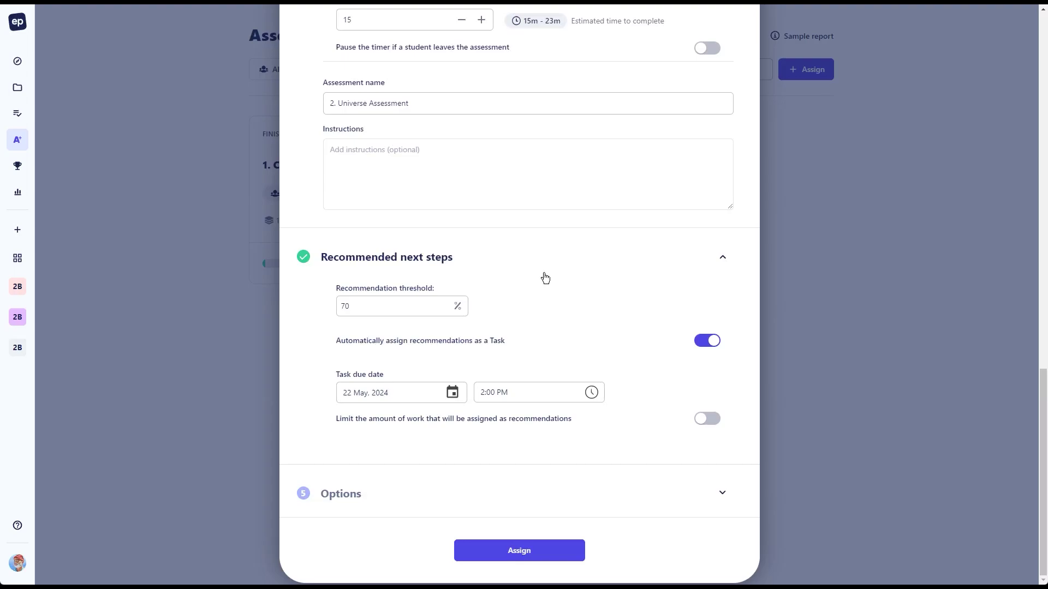
# - Keep recommendations auto-assigned and limit the recommended work to 1
pyautogui.click(710, 341)
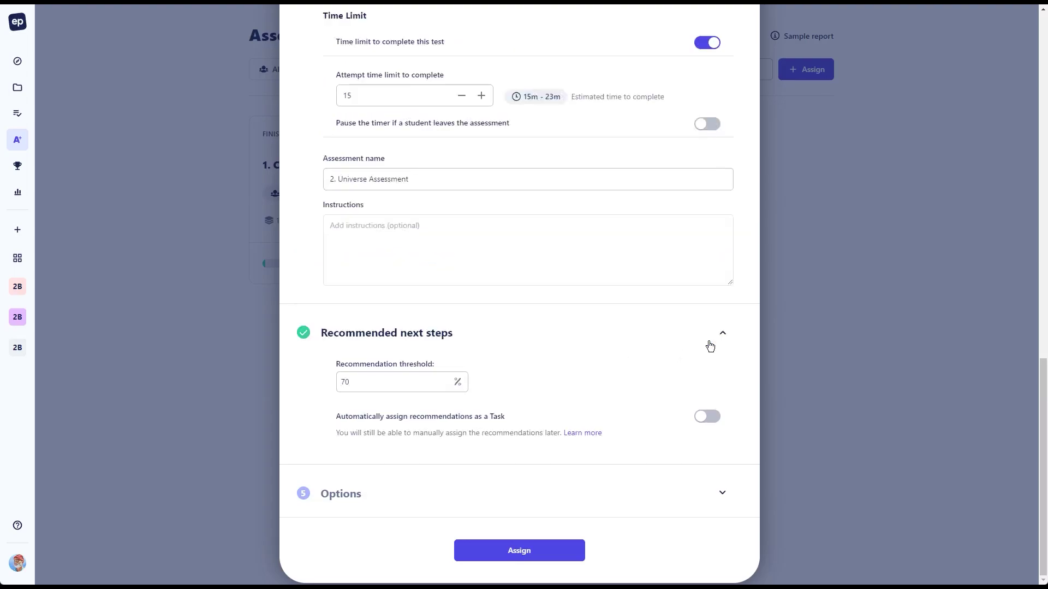
pyautogui.click(708, 419)
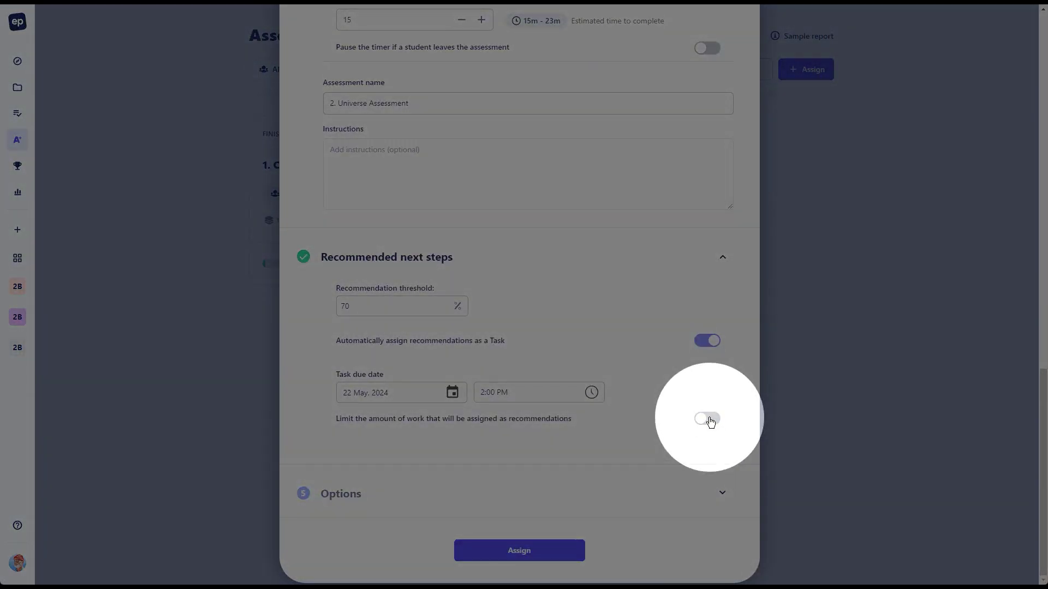
pyautogui.click(710, 421)
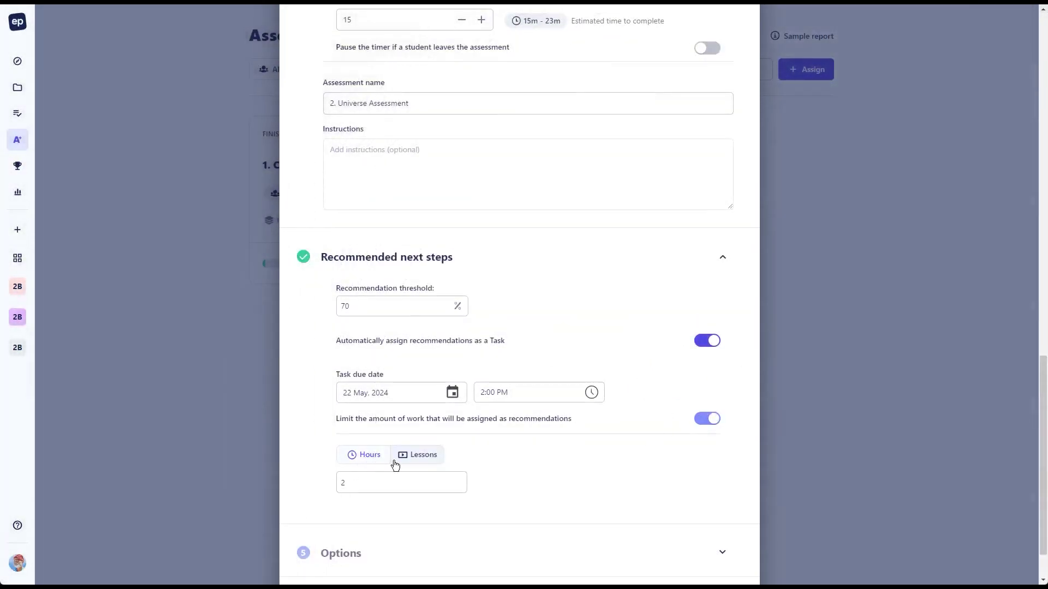
pyautogui.click(354, 485)
pyautogui.press('BackSpace')
pyautogui.write('1')
# - Expand Options to review attempts, full screen, calculator and text-to-speech settings
pyautogui.scroll(-2, 598, 472)
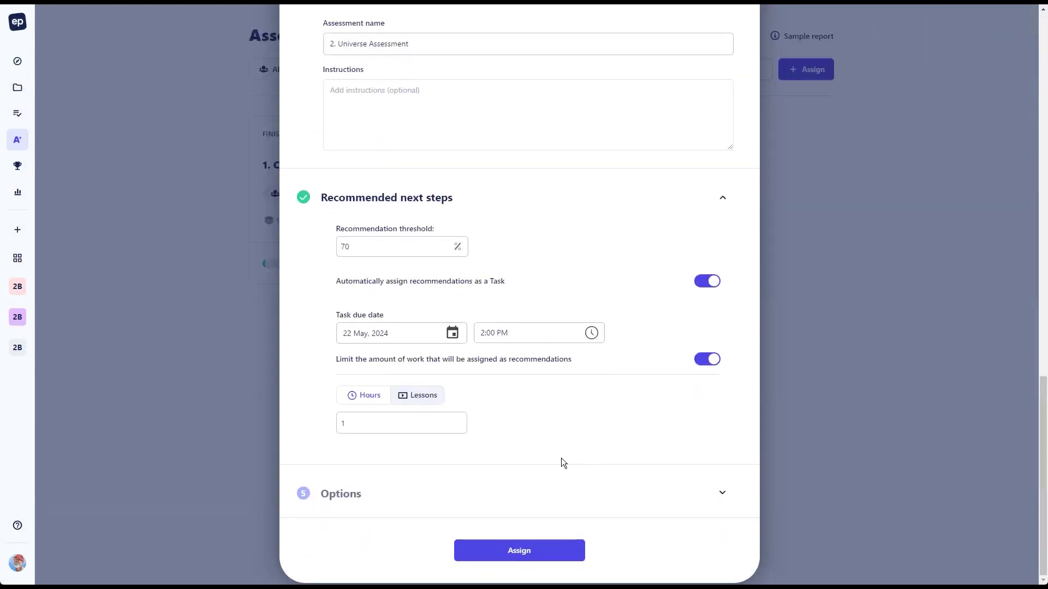
pyautogui.click(573, 493)
pyautogui.scroll(-4, 558, 432)
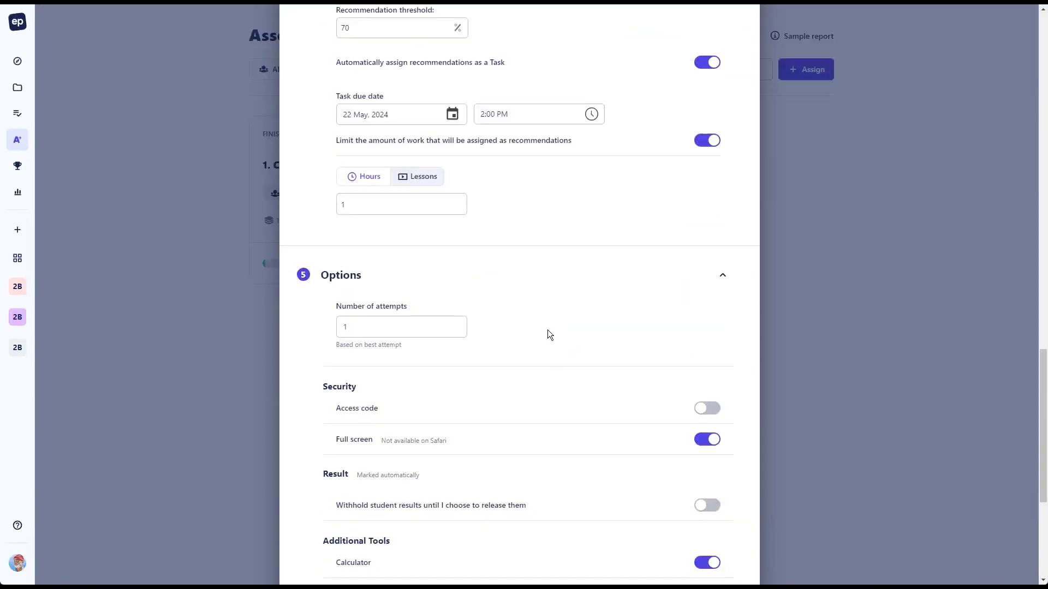
pyautogui.scroll(-5, 548, 330)
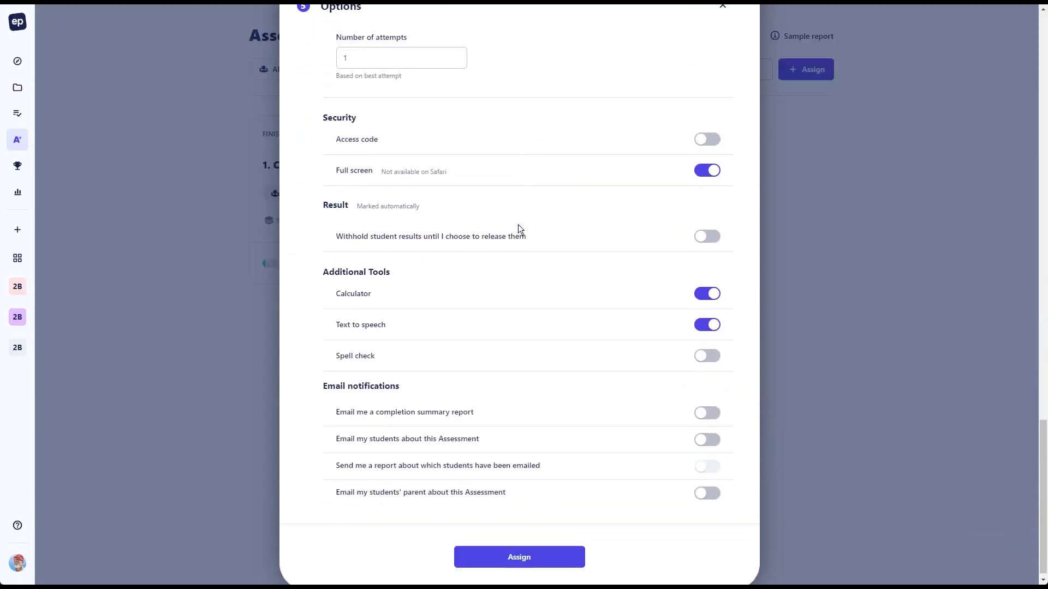
pyautogui.scroll(1, 518, 228)
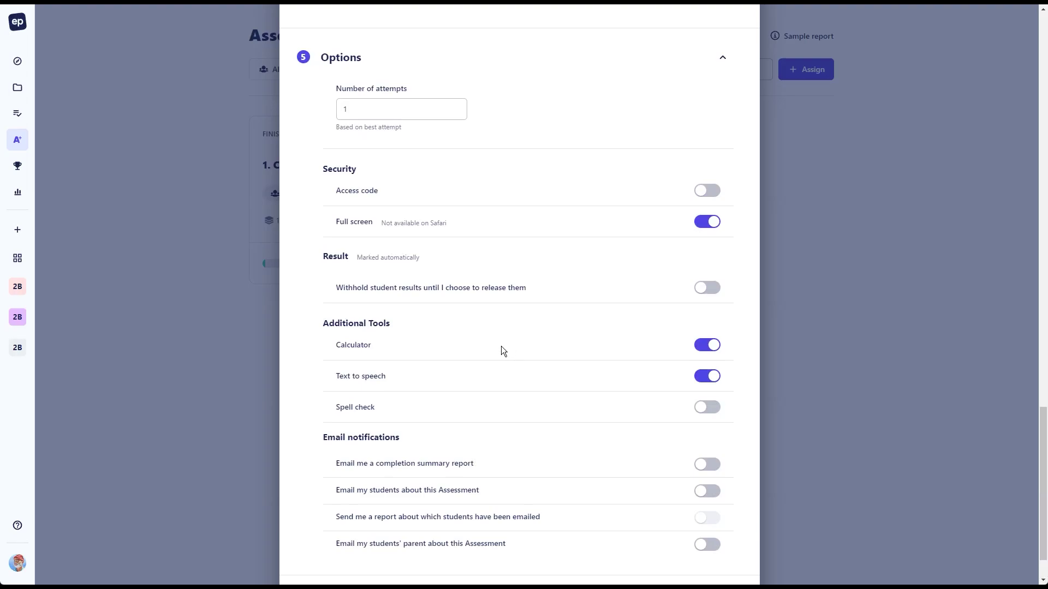
pyautogui.scroll(-1, 502, 349)
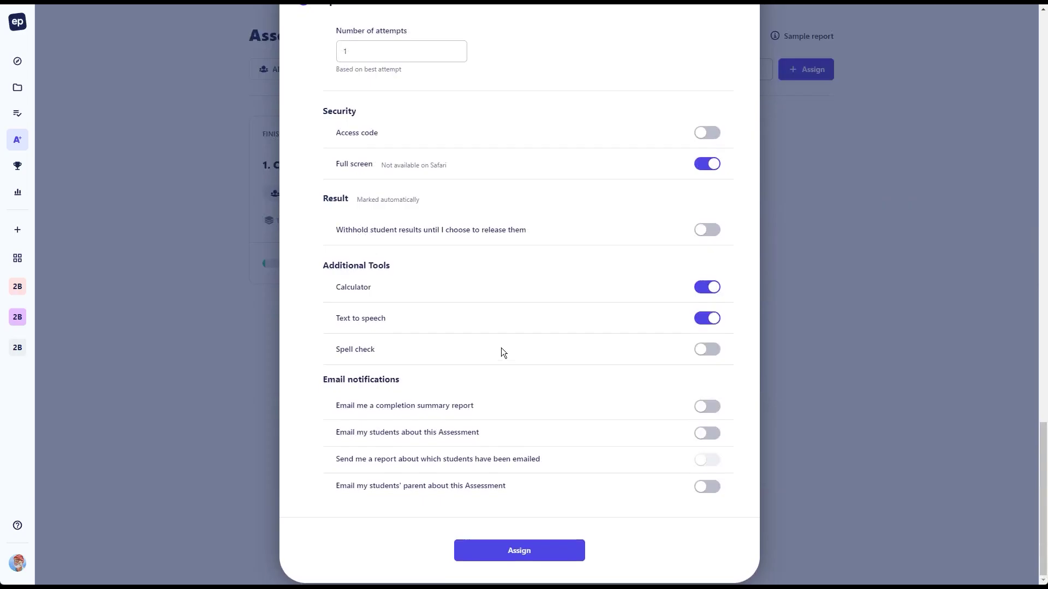
# - Assign the quiz, review its details page, and select the direct student link
pyautogui.click(512, 551)
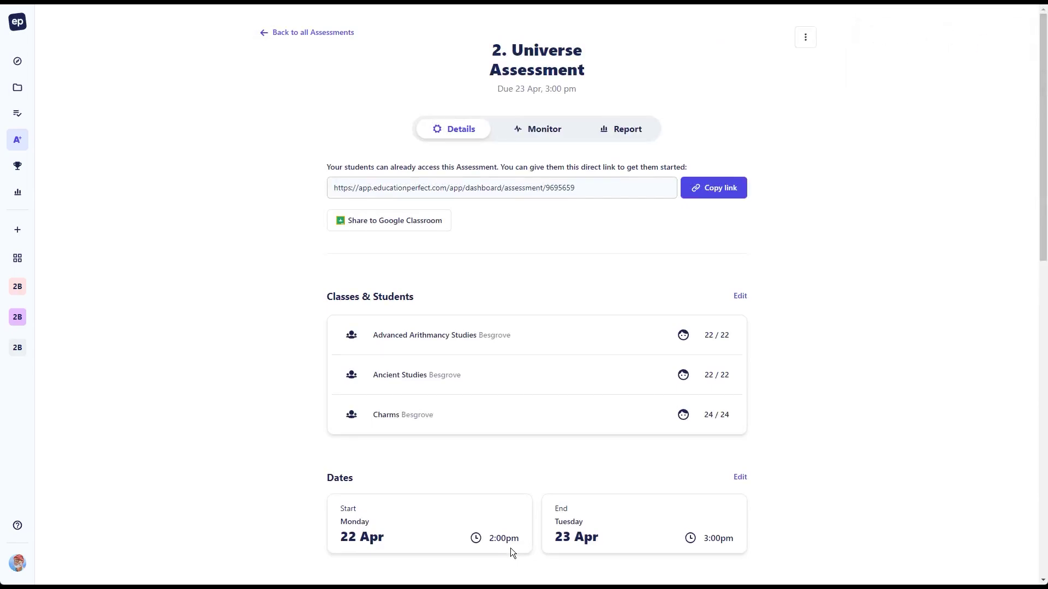
pyautogui.scroll(-12, 793, 326)
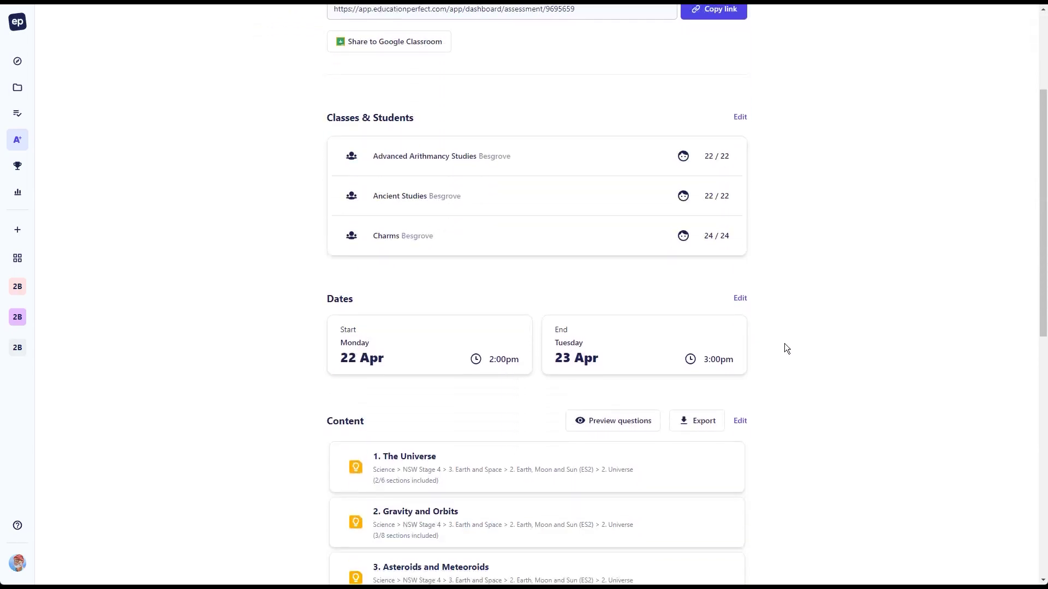
pyautogui.scroll(12, 781, 382)
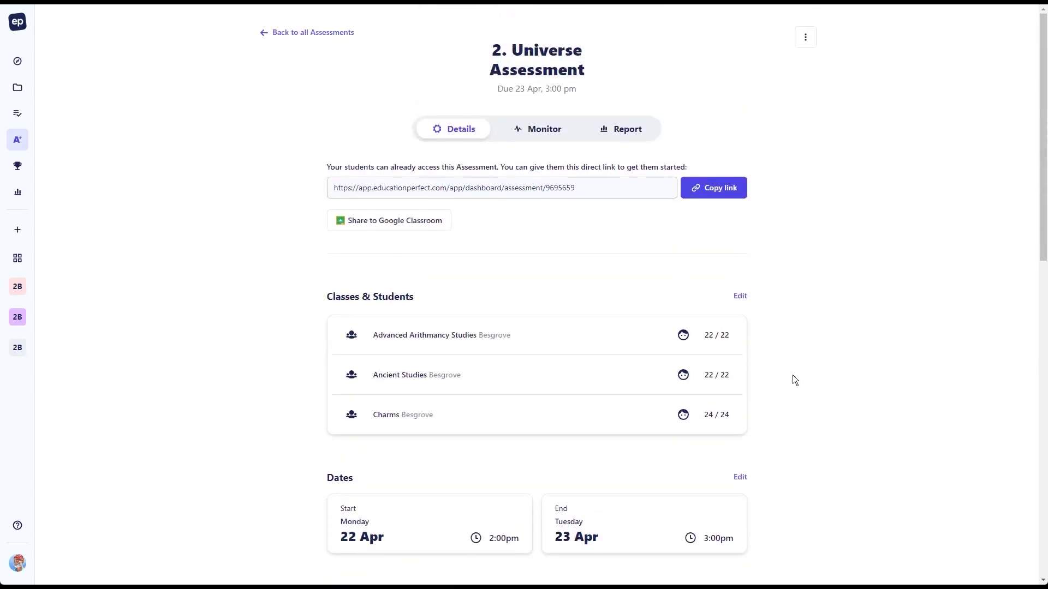
pyautogui.moveTo(597, 194); pyautogui.dragTo(258, 187)
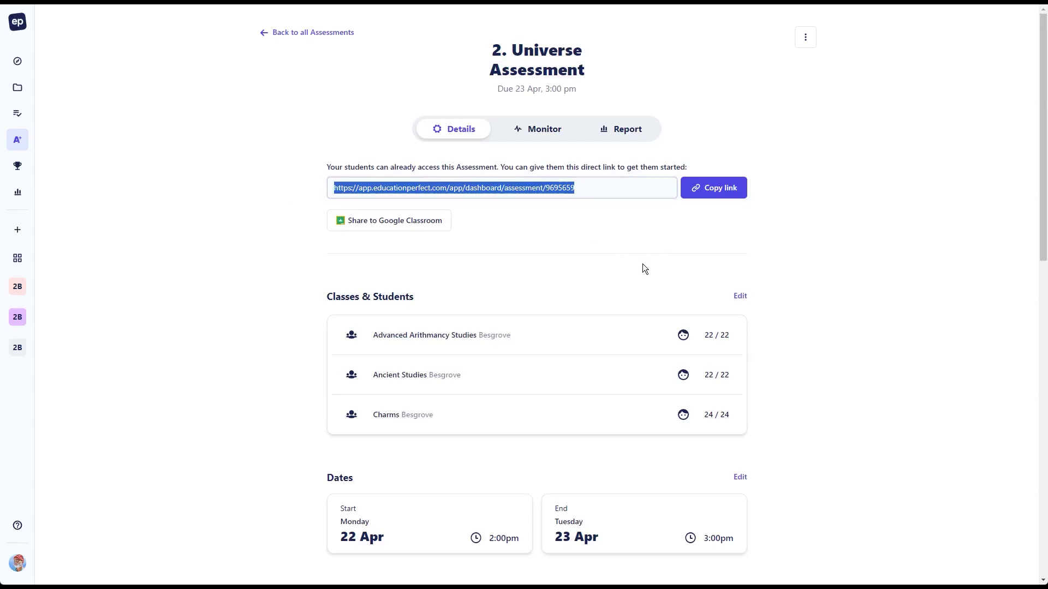